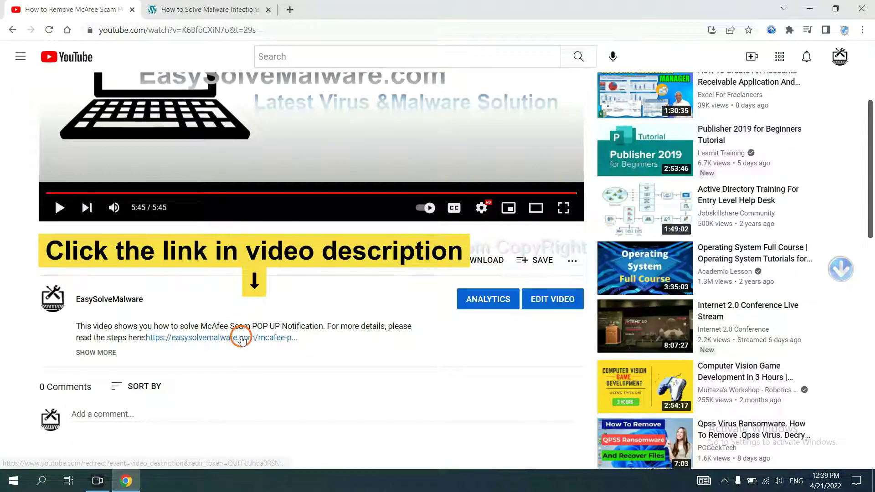
Step: Download the SpyHunter installer for Windows from the EasySolveMalware removal guide and launch it
left_click(242, 340)
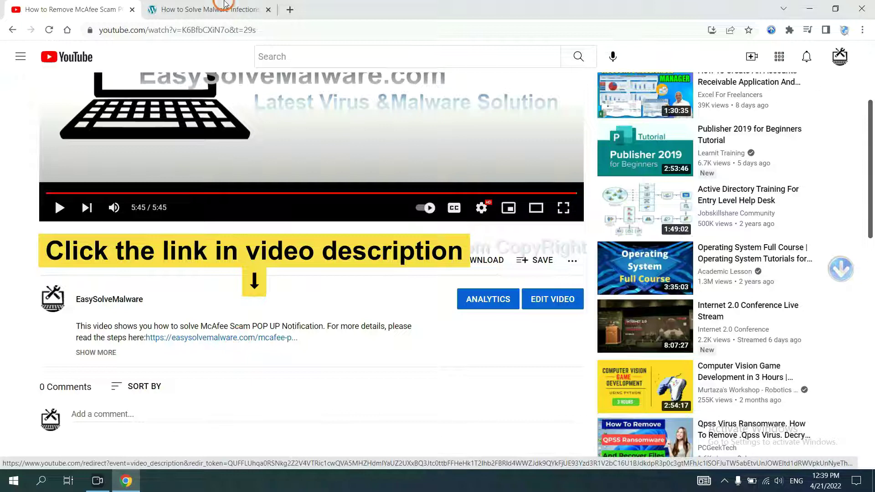
scroll(540, 99, "down", 3)
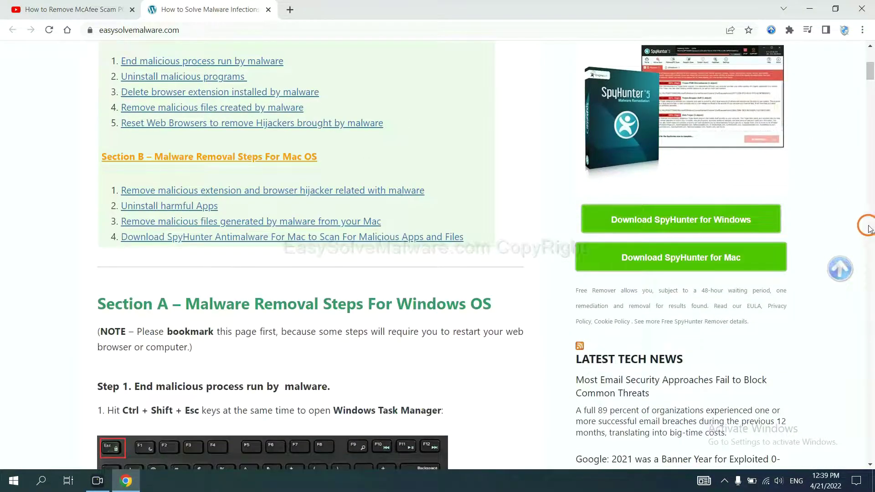
left_click(742, 219)
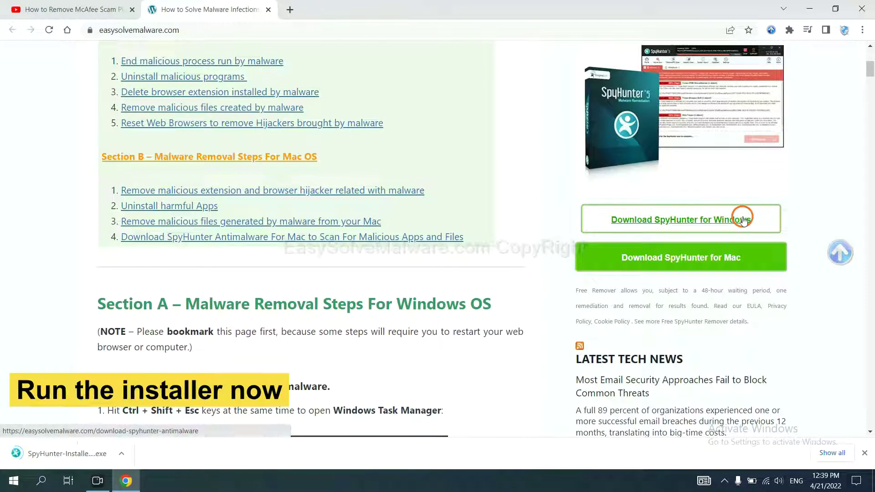
left_click(55, 454)
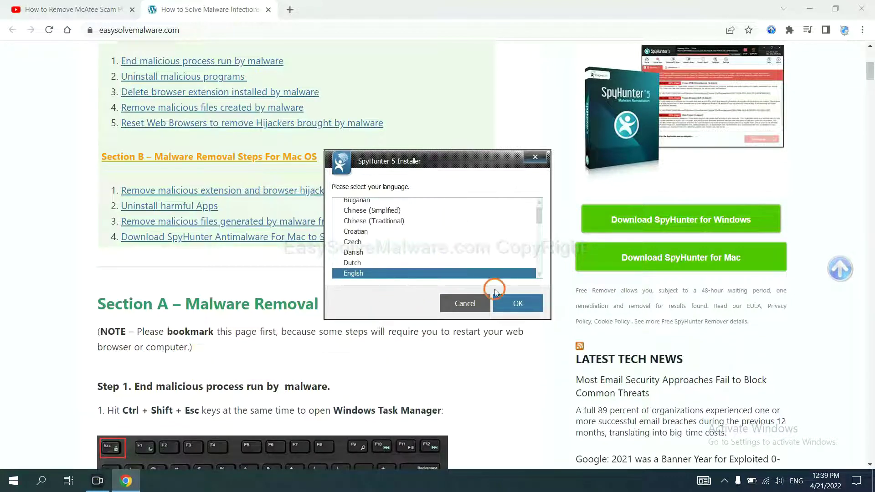
Step: Install SpyHunter 5 in English, accept the licence, and scan to find remove360.bat
left_click(505, 301)
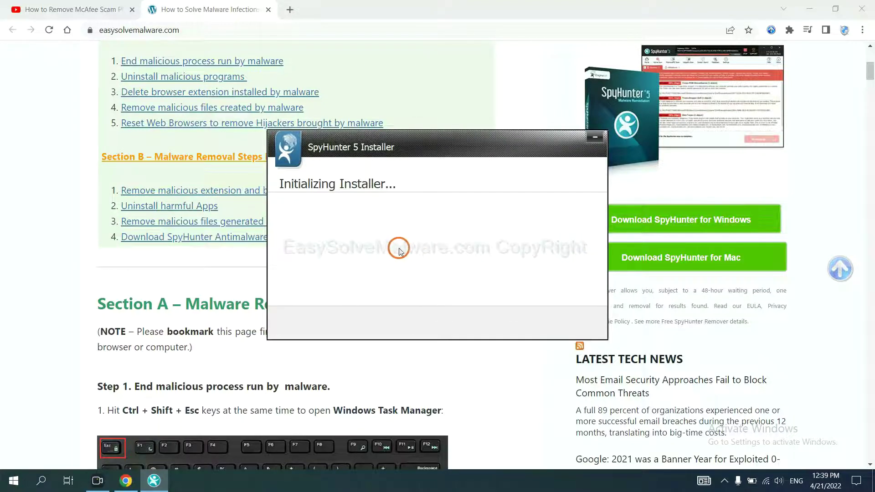
left_click(375, 250)
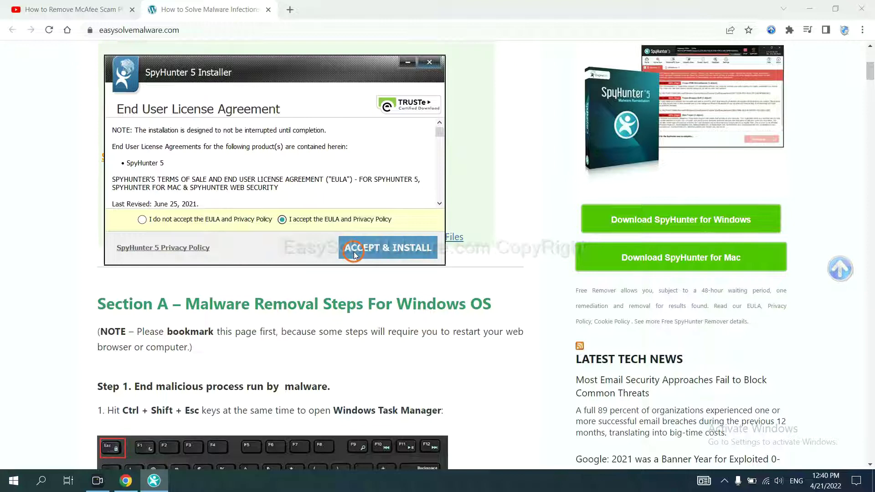
left_click(355, 254)
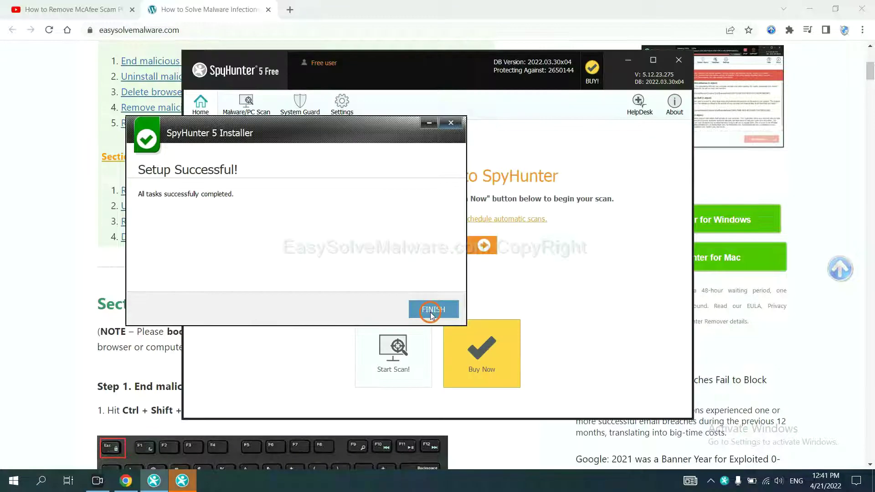
left_click(429, 310)
left_click(431, 248)
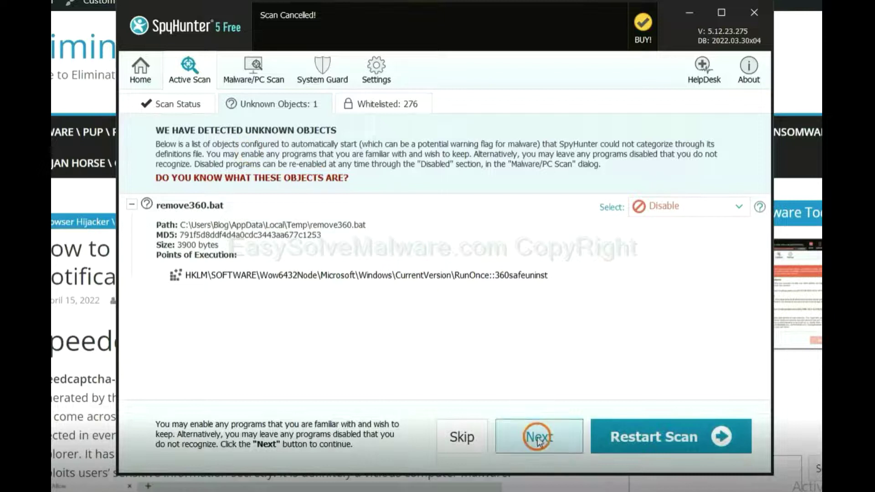
Step: Continue past the remove360.bat unknown-objects list to SpyHunter's registration prompt
left_click(516, 437)
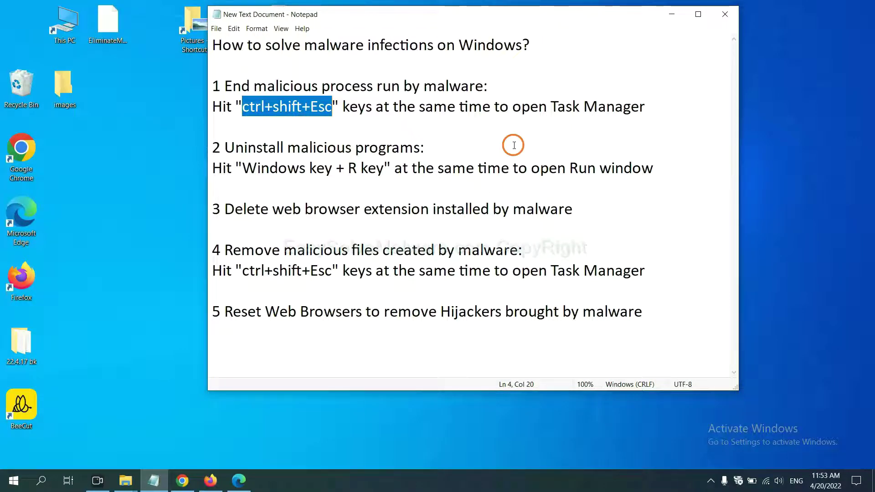
left_click(321, 108)
left_click_drag(333, 108, 242, 109)
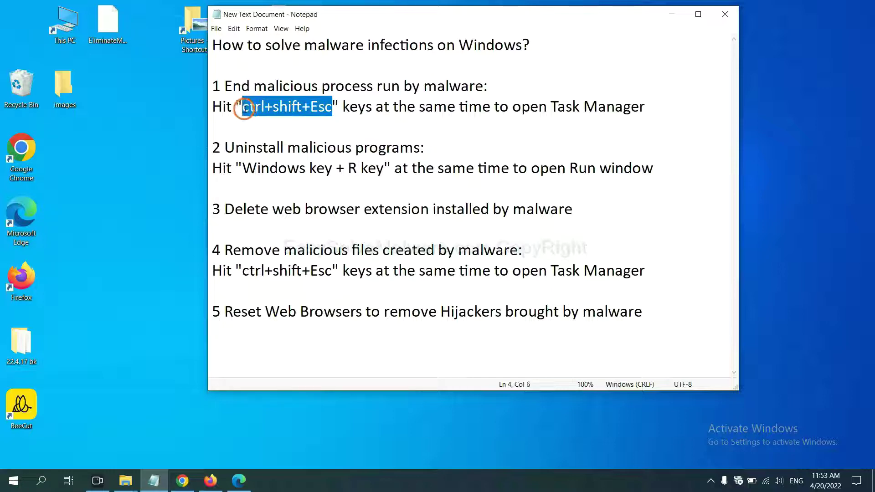
key("ctrl+shift+Escape")
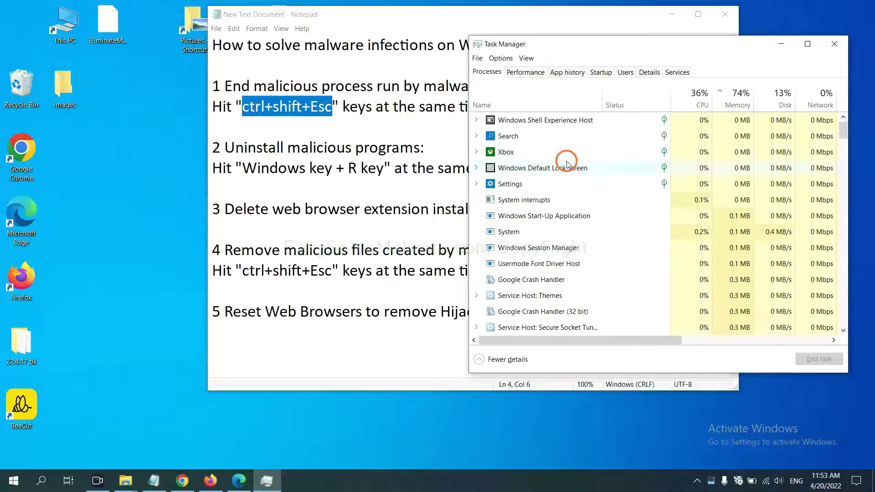
left_click(585, 230)
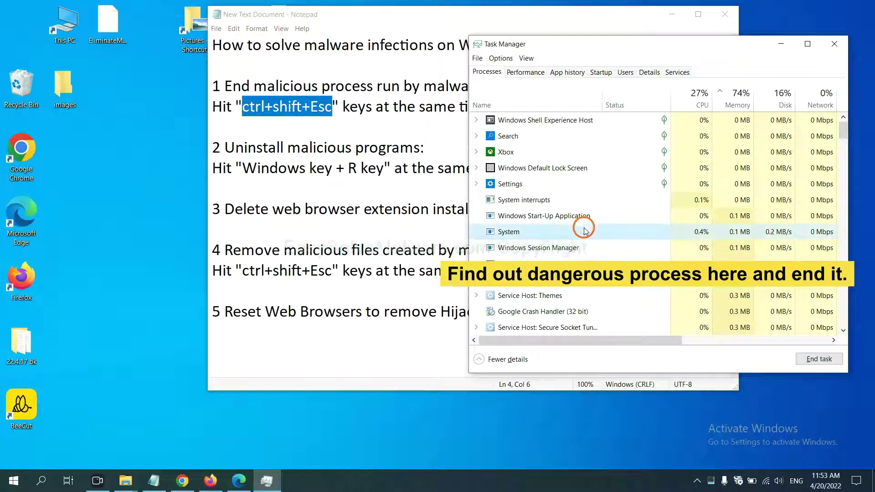
left_click(581, 264)
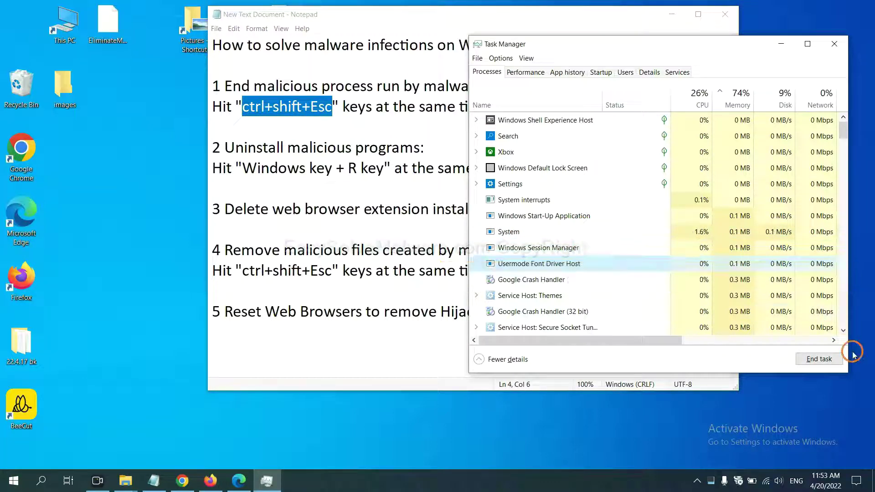
left_click(823, 359)
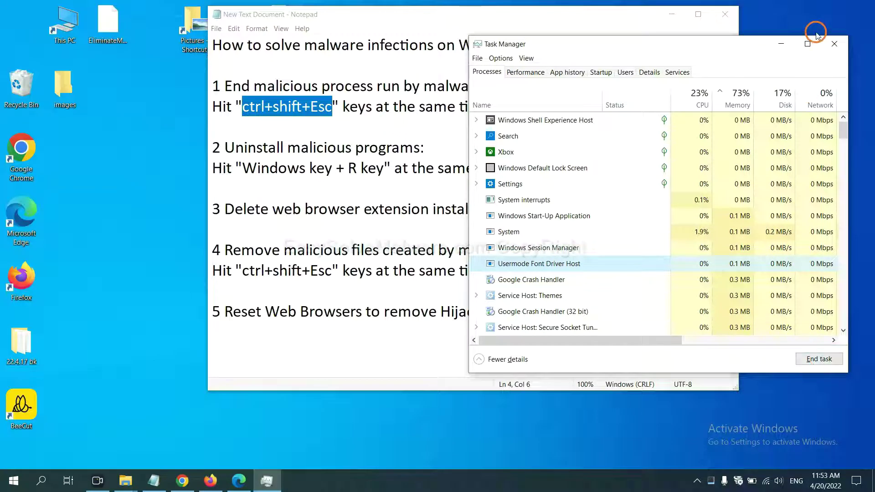
left_click(832, 45)
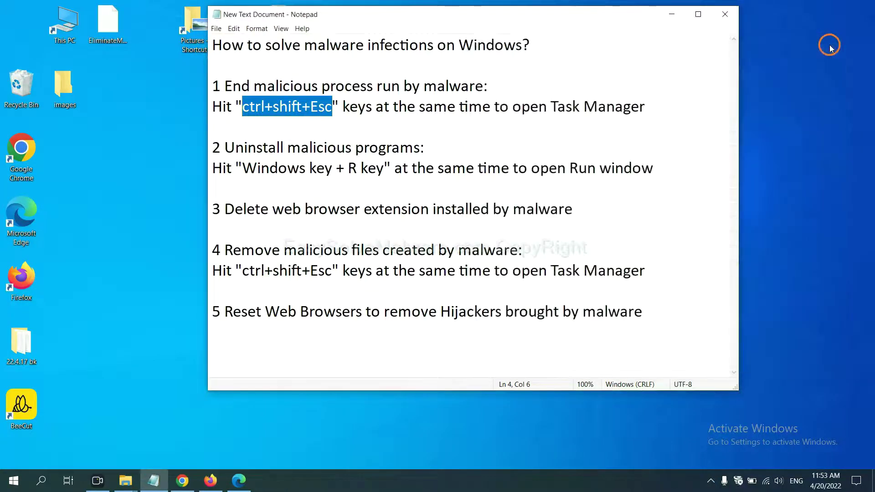
left_click(545, 157)
left_click(401, 164)
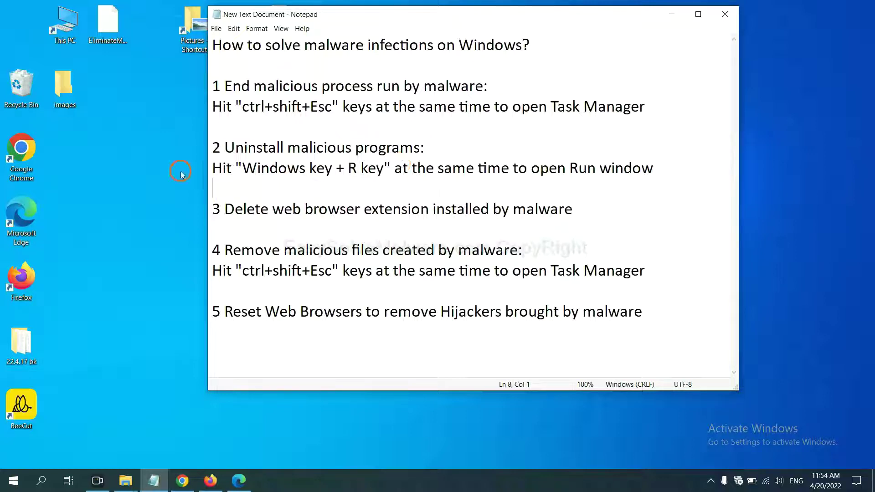
Step: Run the 'control panel' command from the Win+R Run dialog to open Control Panel
left_click_drag(242, 170, 381, 178)
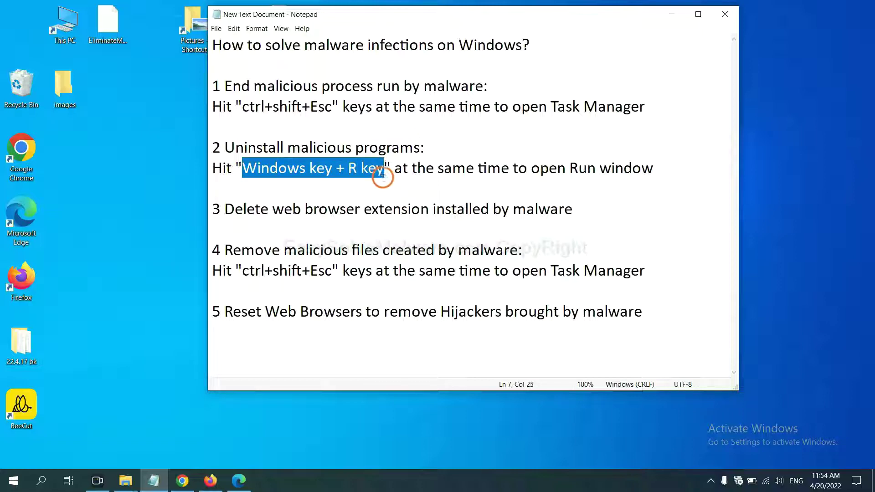
key("super+r")
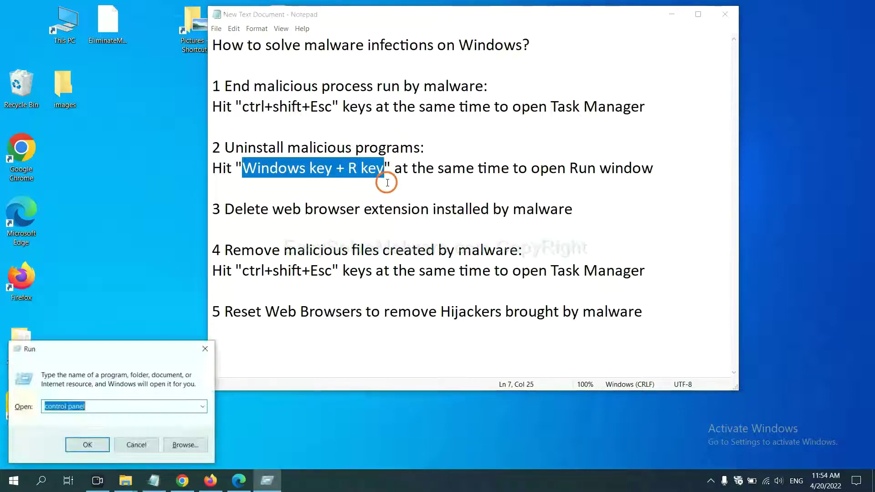
left_click_drag(103, 355, 669, 153)
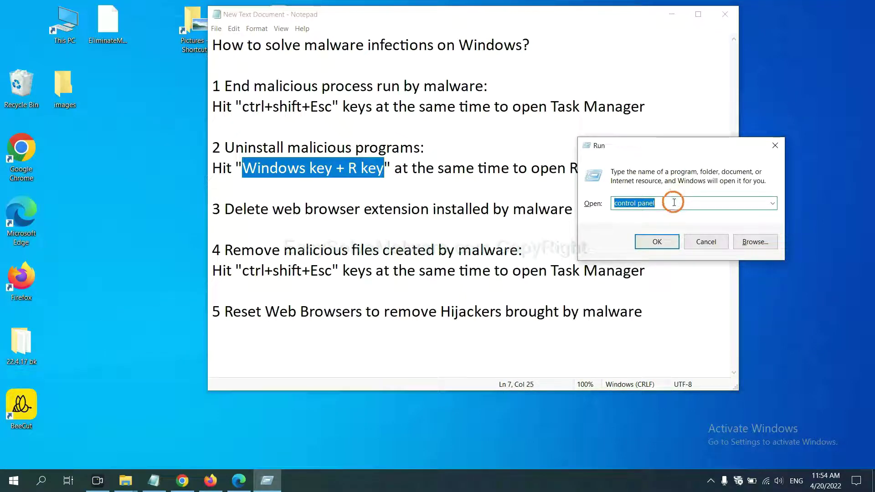
left_click(674, 205)
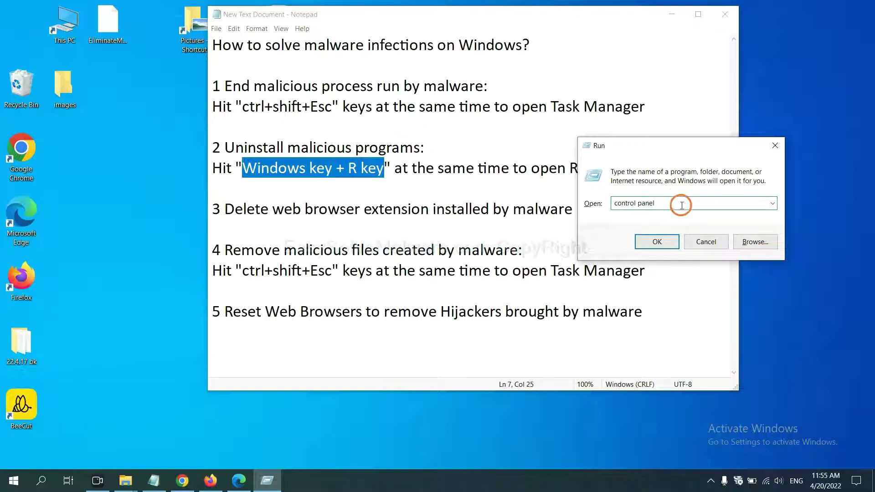
left_click_drag(674, 206, 621, 206)
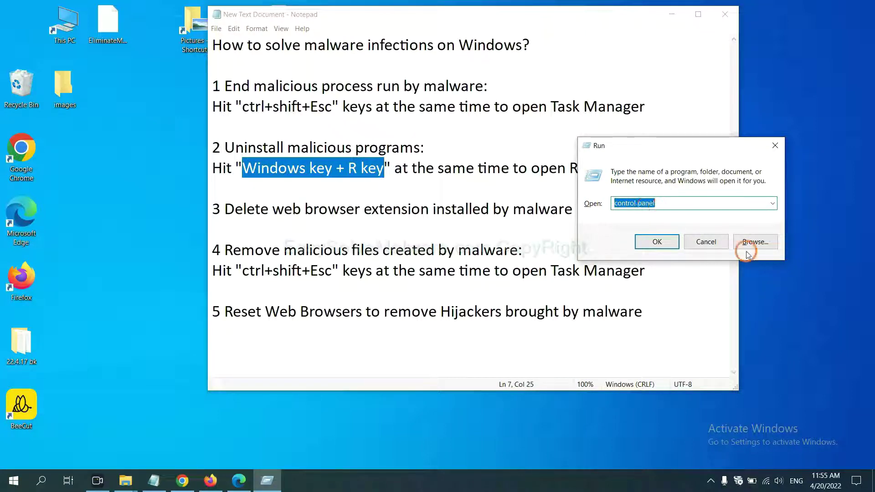
left_click(653, 248)
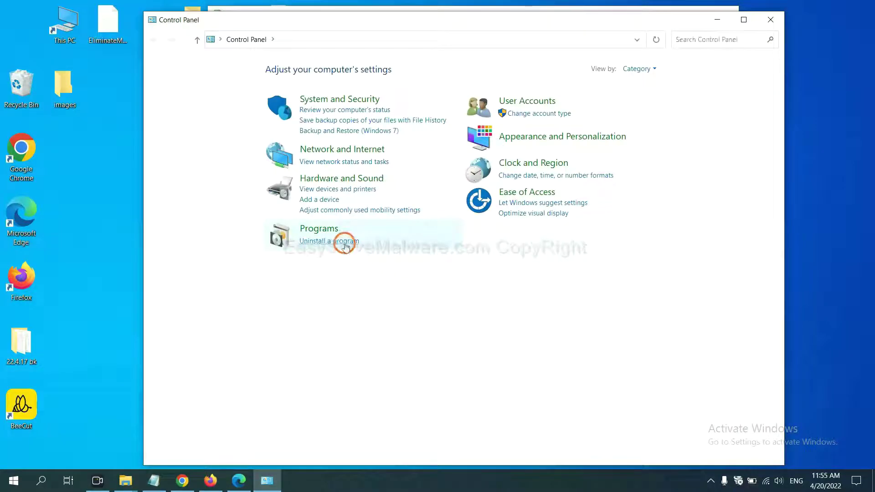
Step: Select Xiph.Org Open Codecs in Programs and Features, then close the window
left_click(345, 241)
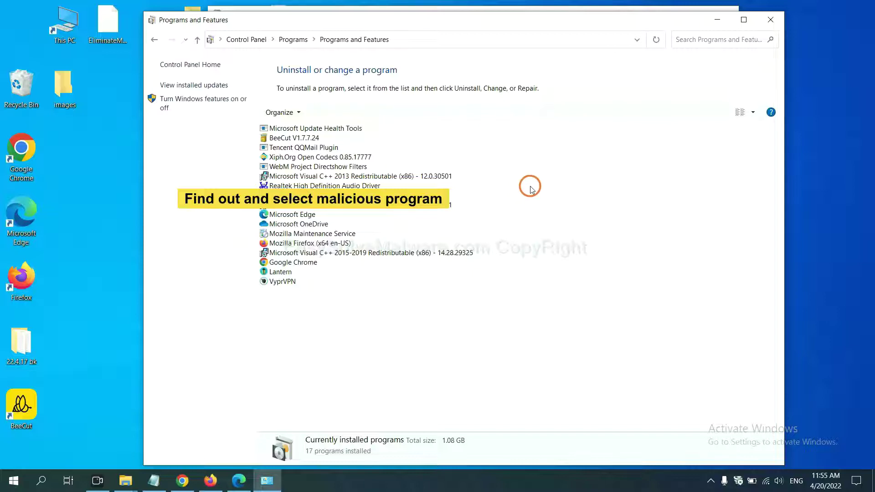
left_click(344, 157)
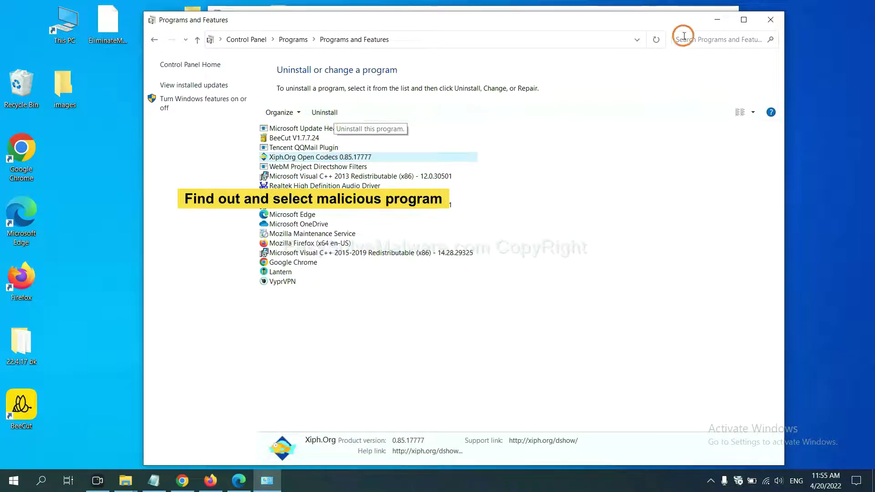
left_click(776, 24)
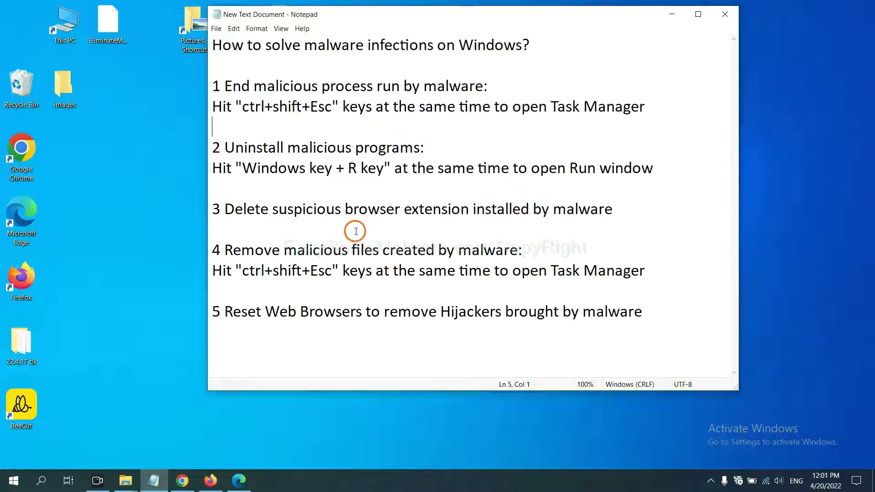
Step: Open Chrome's Extensions page through More tools to view the Scroll To Top extension
left_click(187, 481)
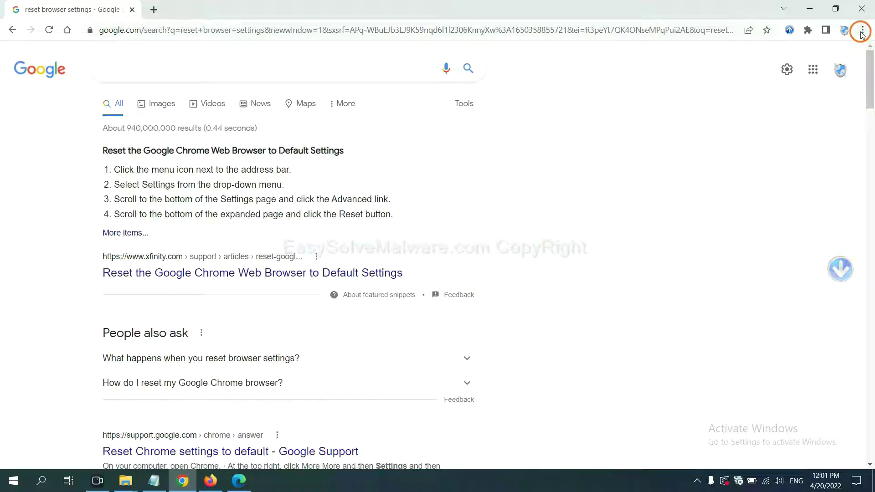
left_click(862, 33)
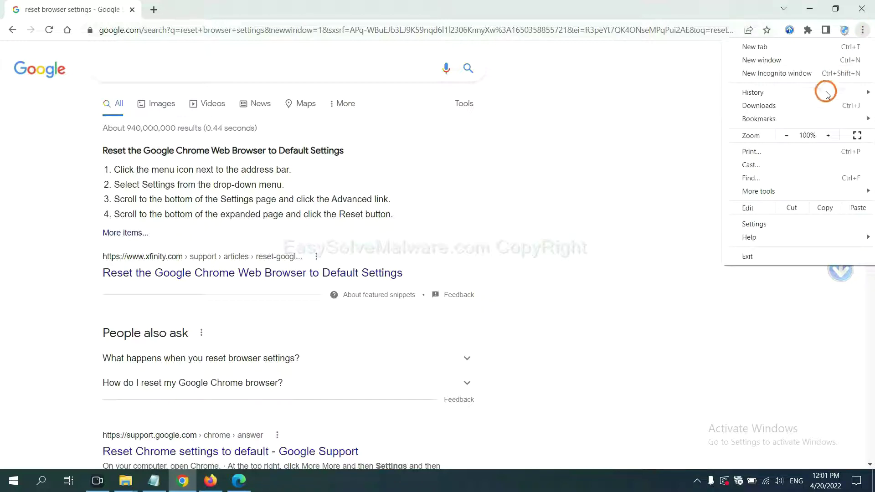
mouse_move(786, 192)
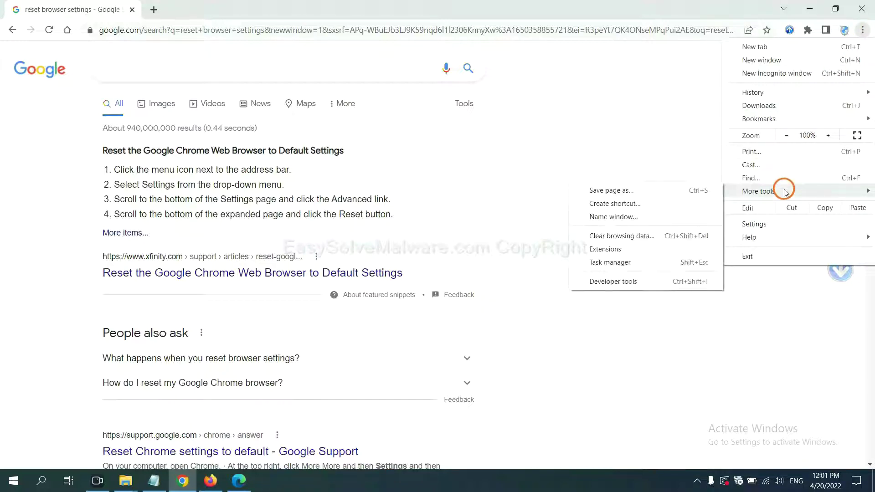
left_click(646, 247)
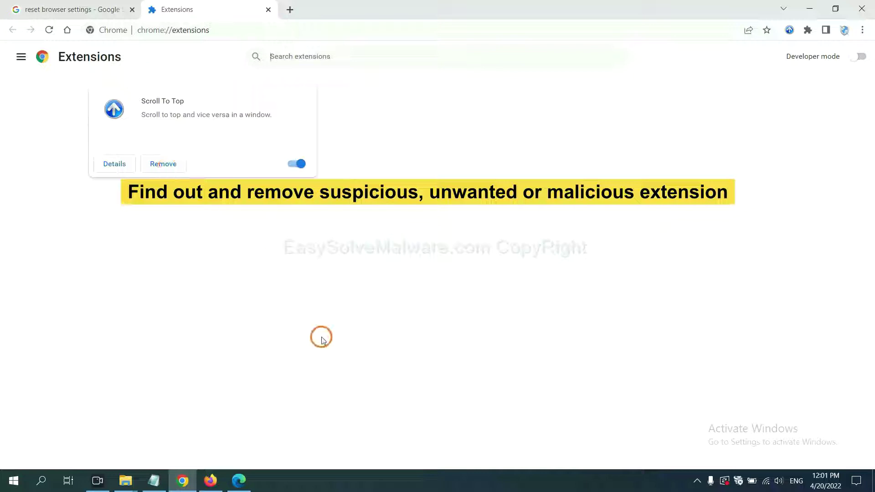
Step: Inspect GIPHY for Firefox in Firefox's Add-ons Manager, then switch to Microsoft Edge
left_click(210, 481)
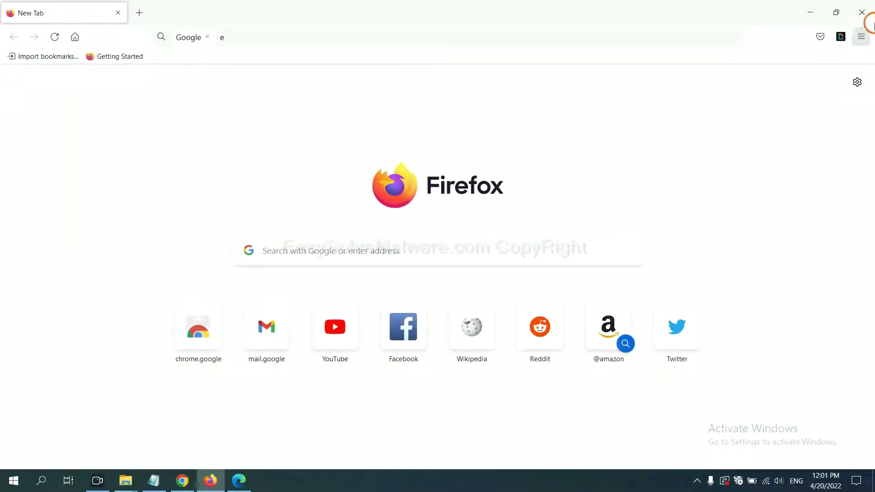
left_click(862, 38)
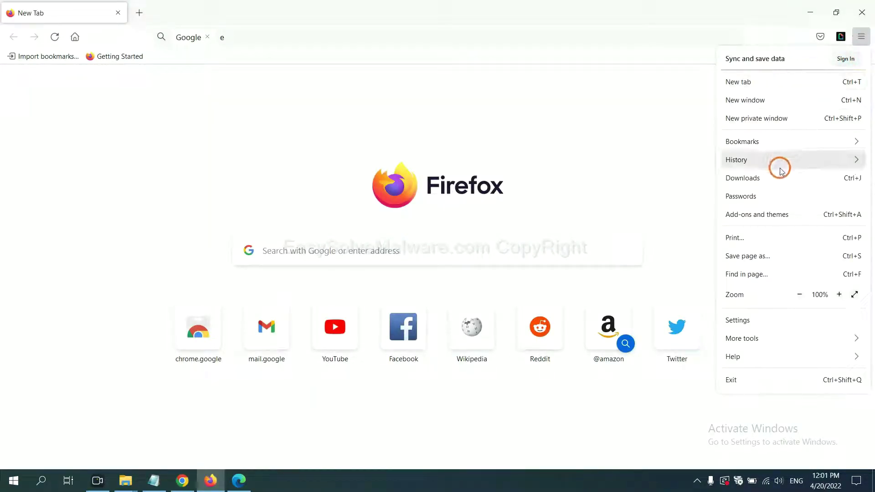
left_click(766, 222)
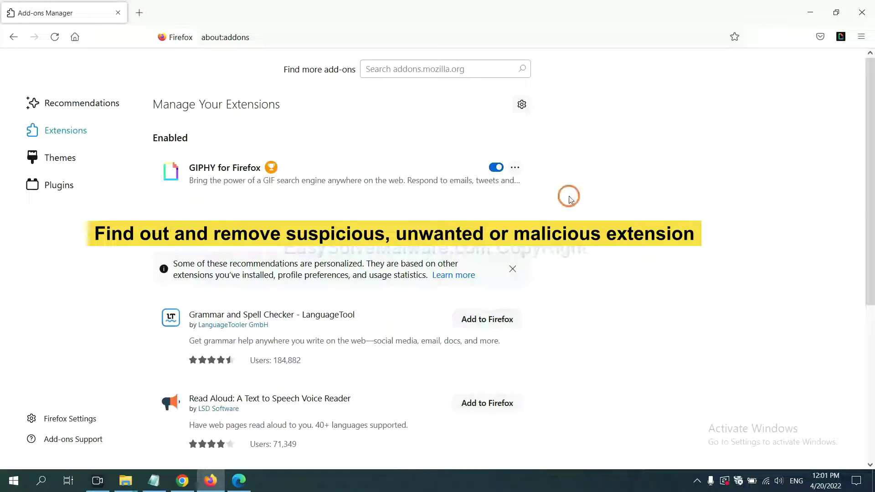
left_click(515, 168)
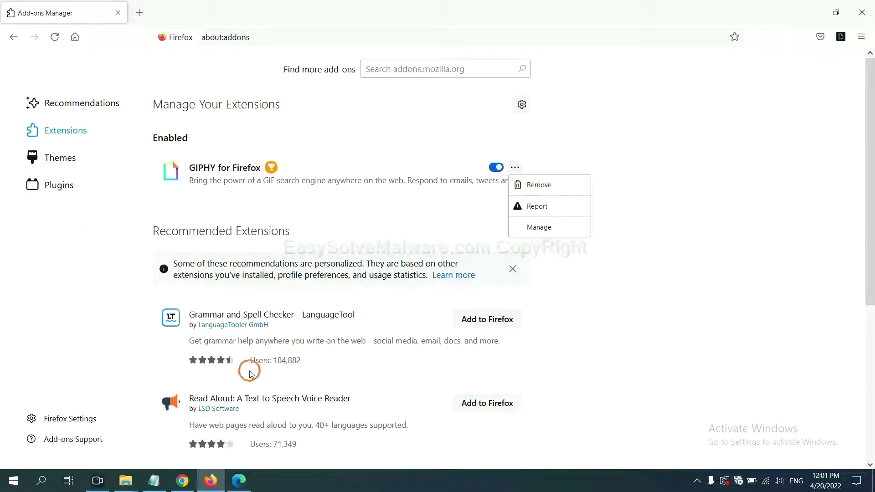
left_click(238, 483)
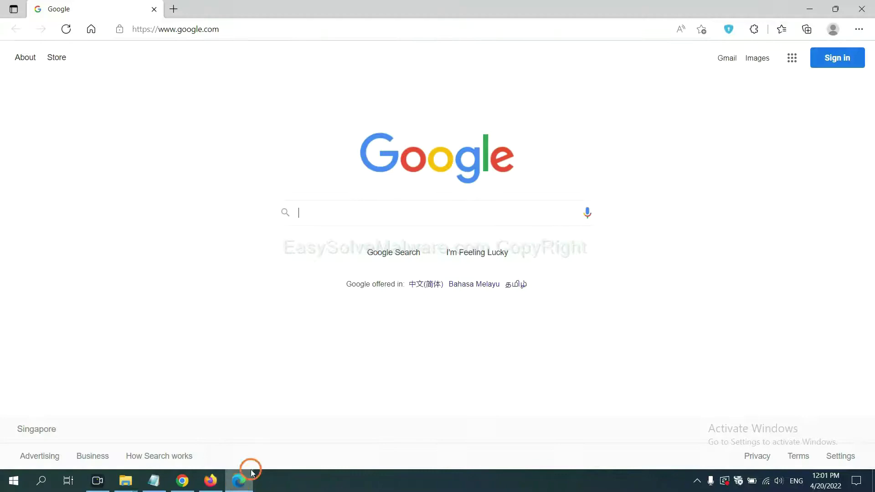
Step: Remove the ArcVpn Free Fast VPN Proxy extension from Edge's extension management page
left_click(859, 30)
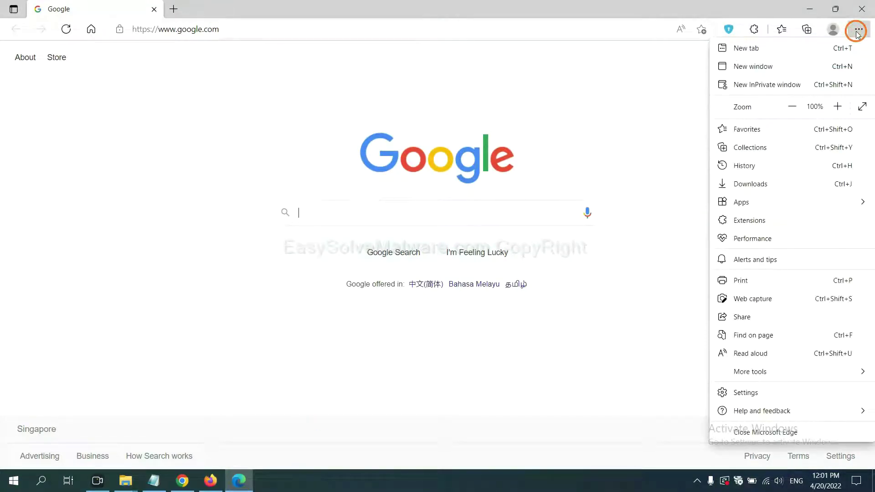
right_click(754, 222)
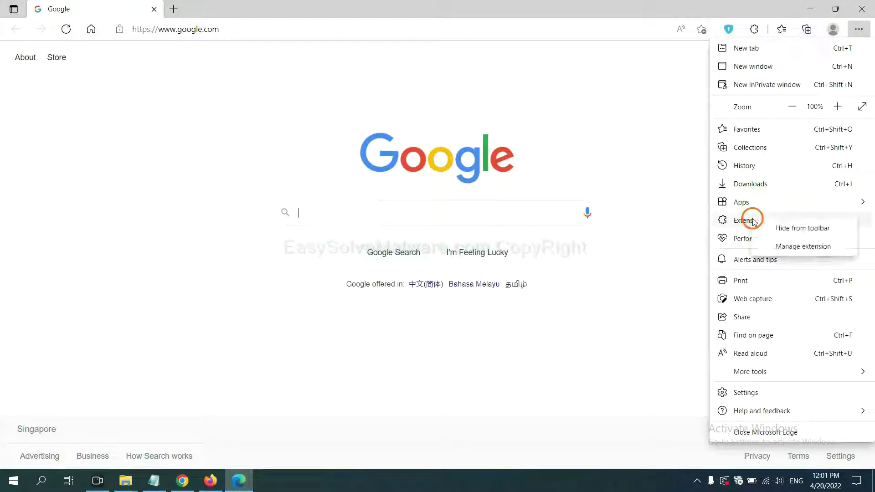
left_click(786, 247)
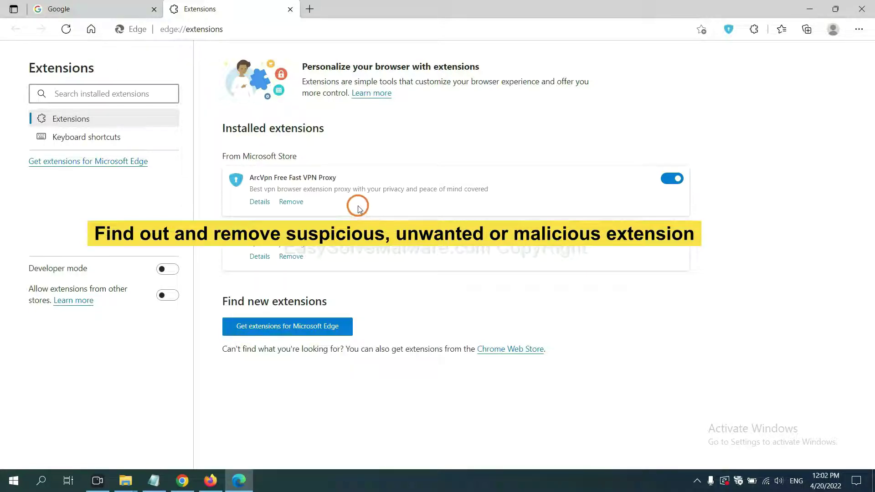
left_click(300, 202)
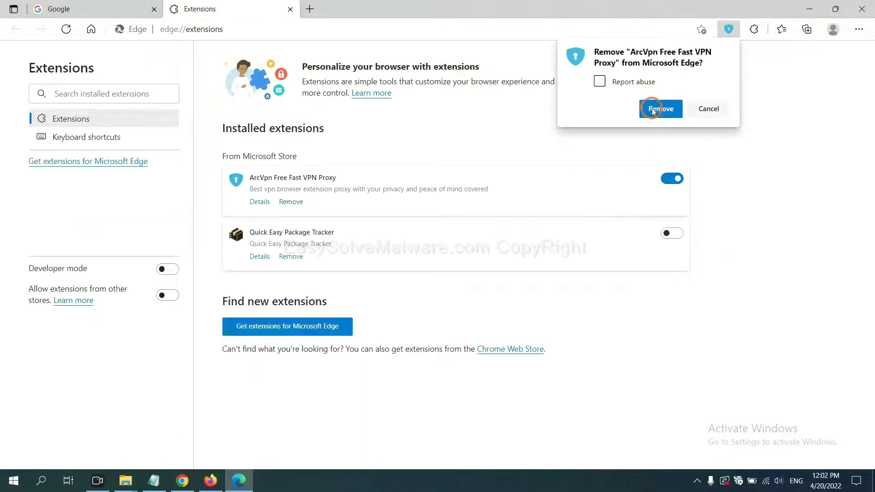
left_click(653, 111)
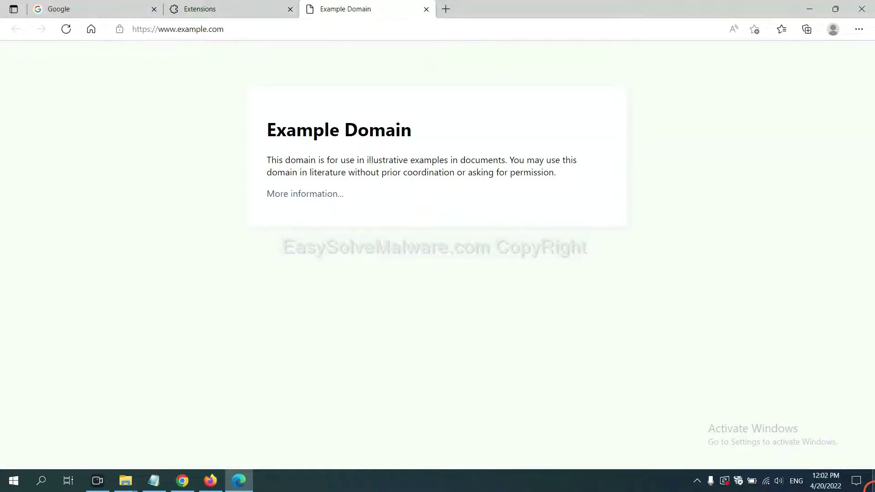
Step: Show the desktop, then run regedit from the Win+R dialog to open Registry Editor
left_click(870, 488)
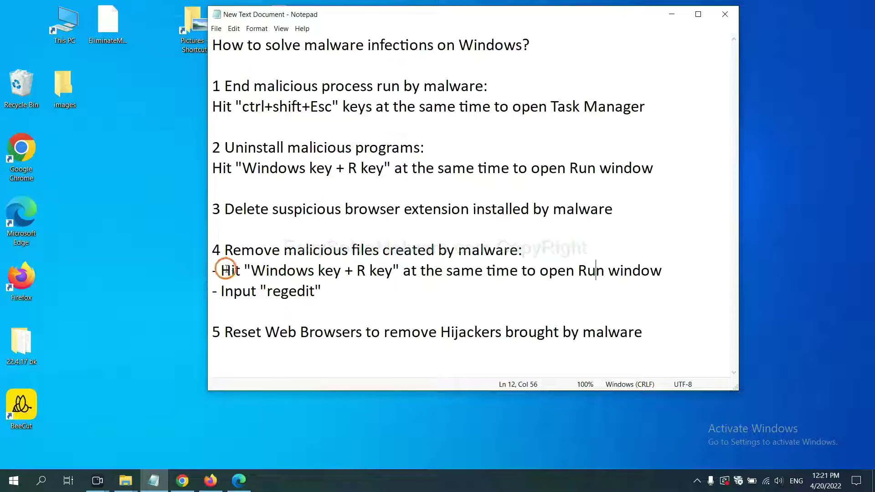
left_click_drag(223, 270, 497, 283)
left_click(509, 276)
key("super+r")
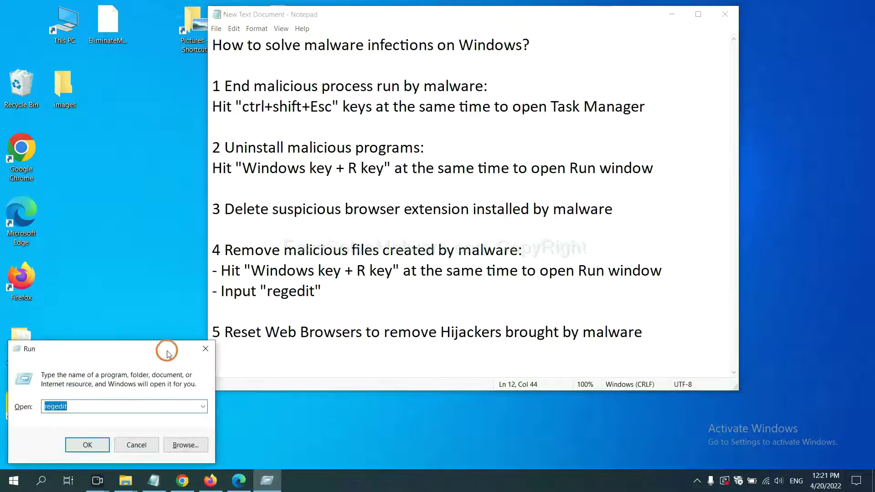
left_click_drag(166, 344, 696, 183)
left_click(641, 236)
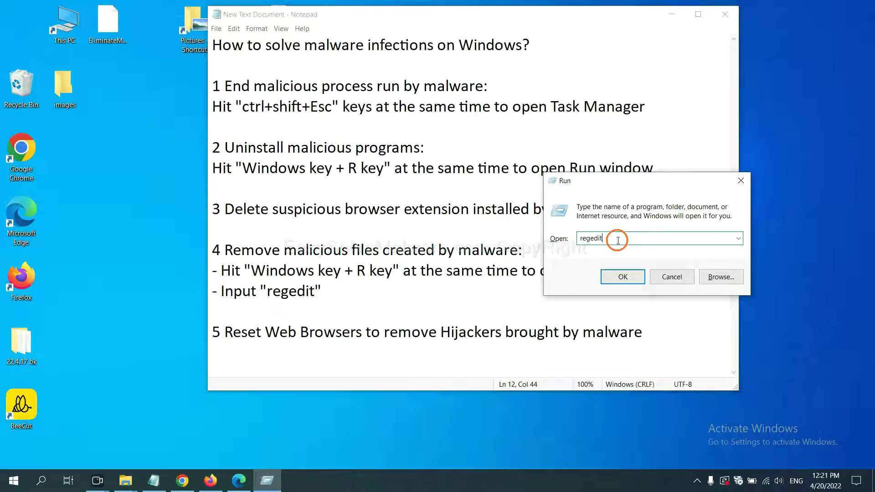
left_click(622, 277)
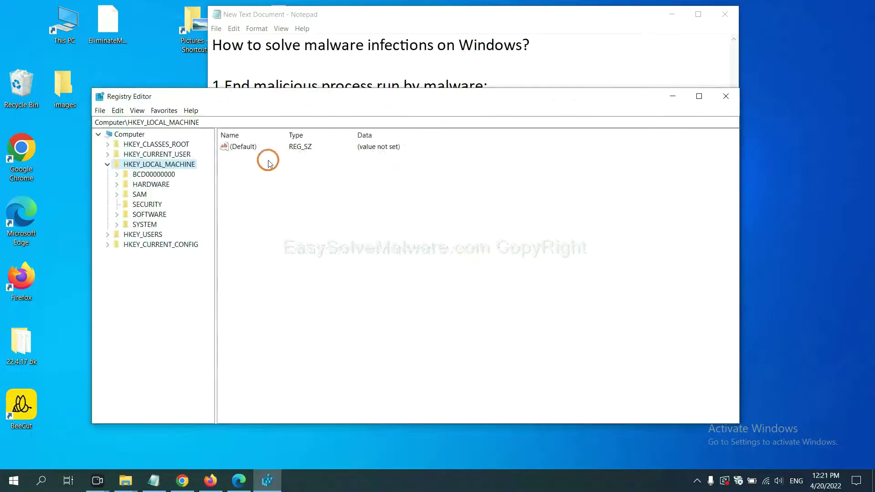
Step: Search the registry for 'beecut' to locate BeeCut.exe under FEATURE_BROWSER_EMULATION
left_click(119, 111)
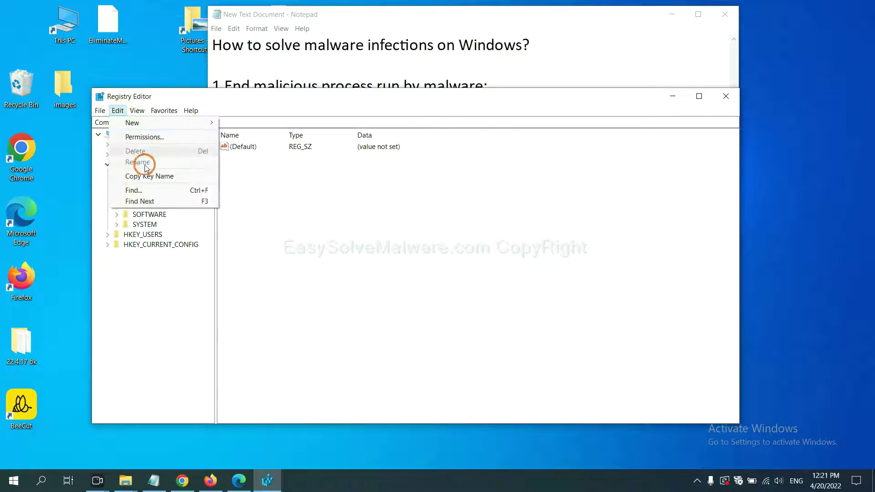
left_click(155, 191)
left_click_drag(247, 144, 331, 164)
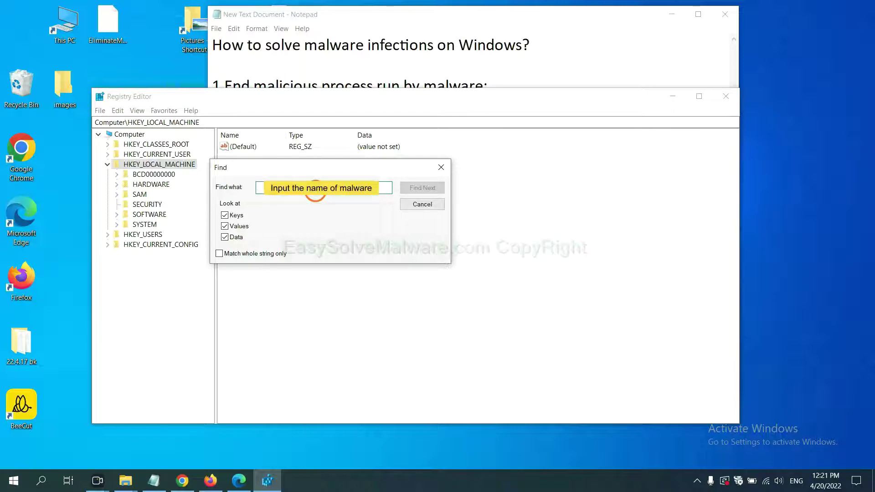
type("be")
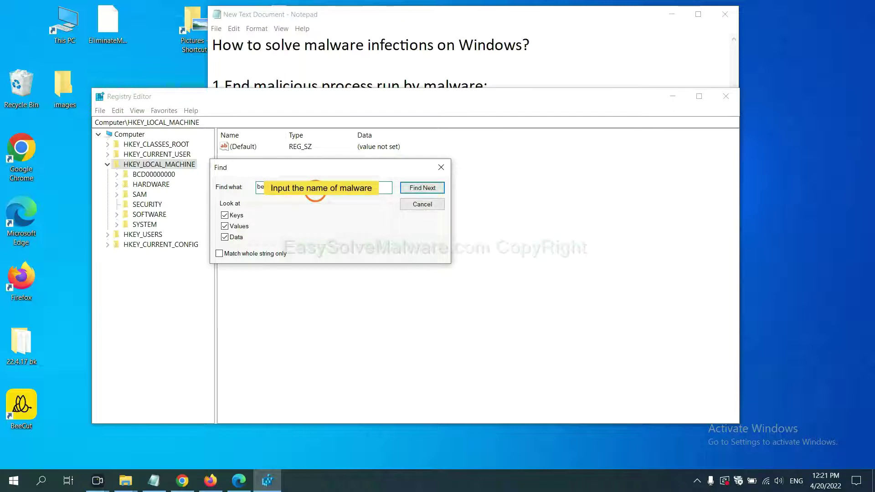
type("ecut")
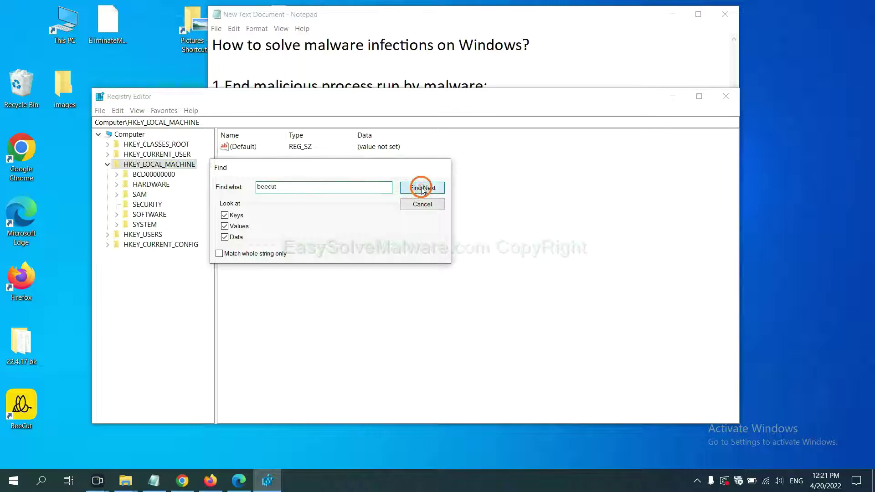
left_click(422, 188)
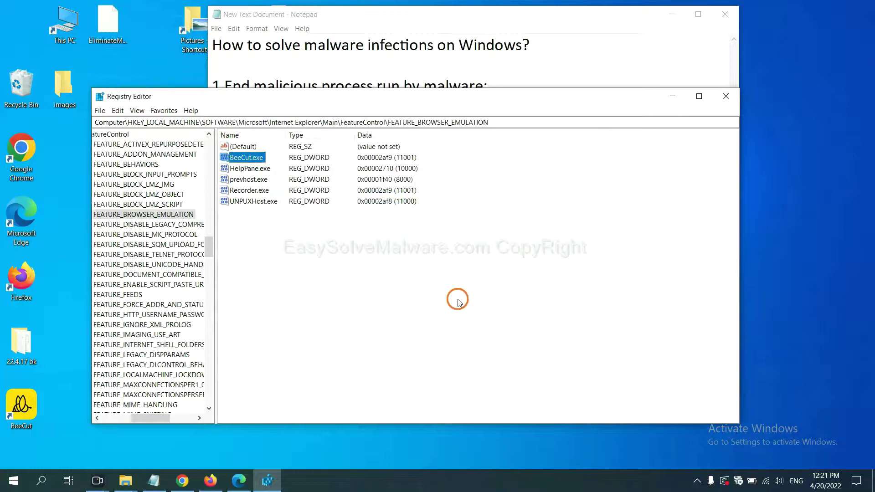
left_click_drag(147, 418, 139, 416)
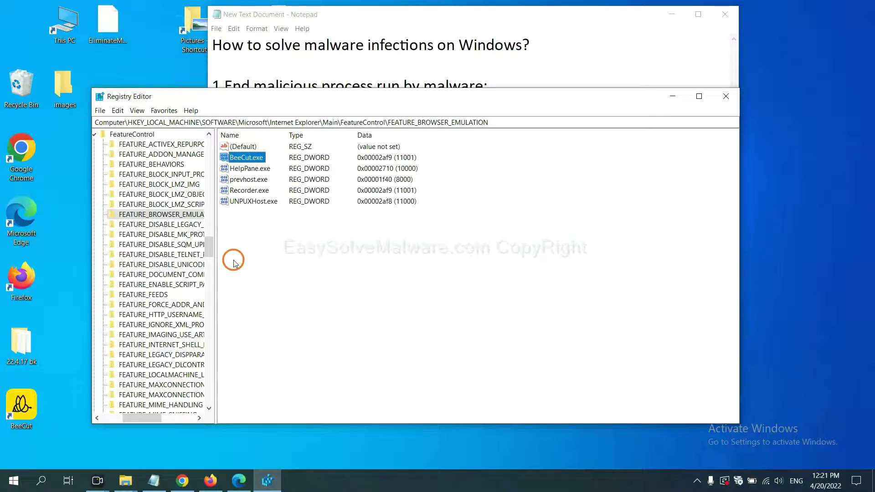
right_click(177, 217)
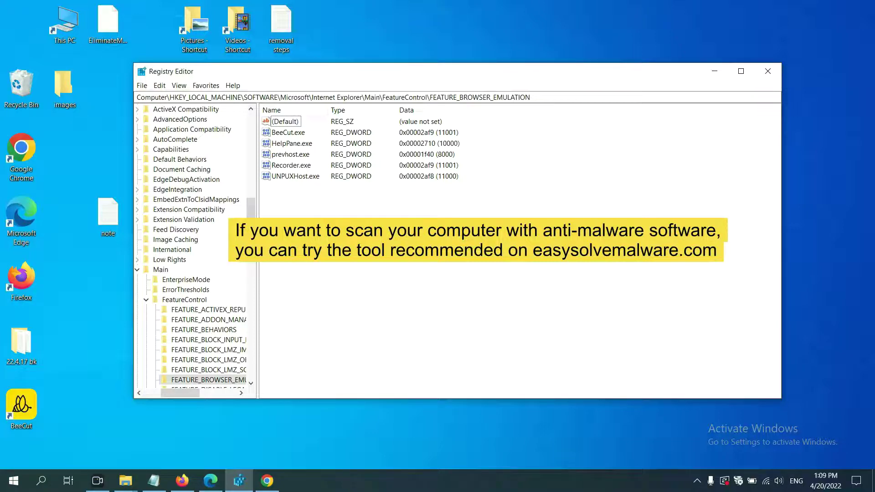
Step: Bring up the EasySolveMalware.com guide in Chrome and scroll through its Windows and Mac removal steps
left_click(268, 480)
scroll(636, 303, "down", 1)
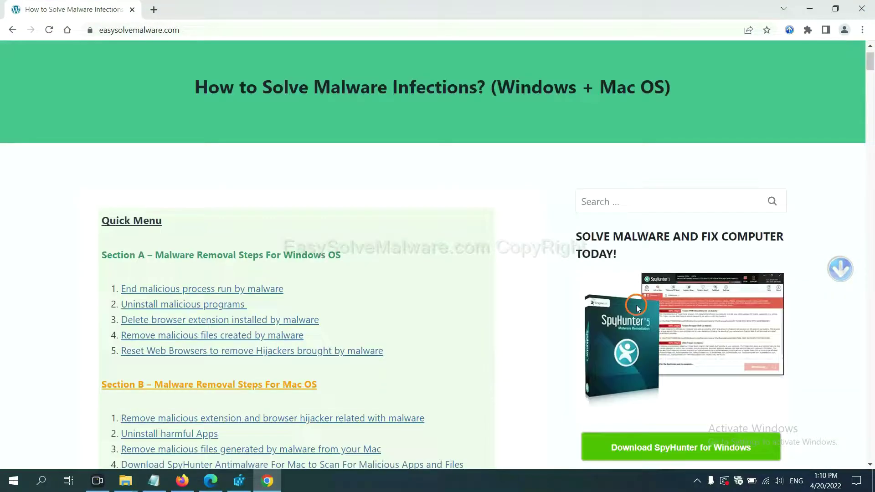
scroll(632, 321, "up", 1)
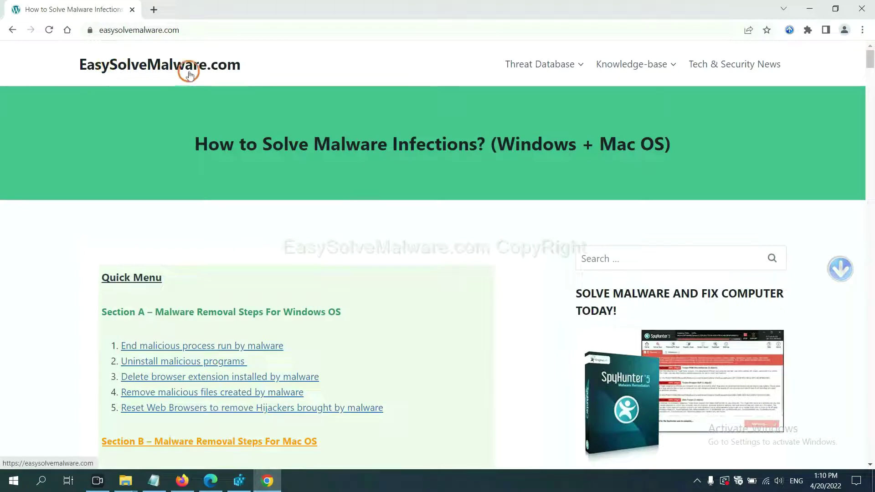
scroll(728, 341, "down", 2)
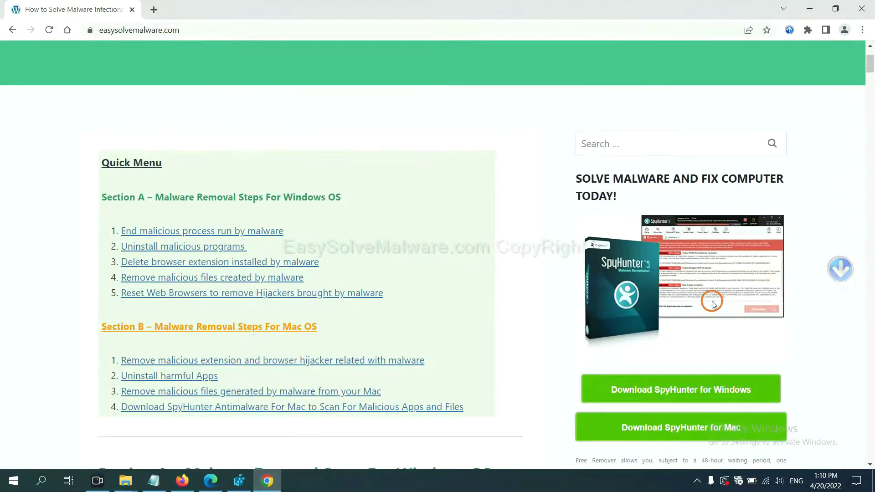
scroll(684, 274, "down", 1)
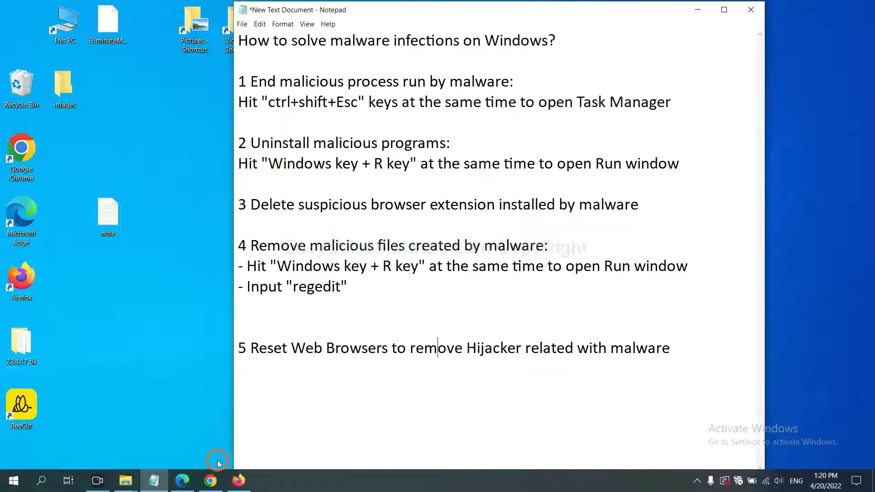
Step: Search Chrome's settings for 'reset' and request restoring settings to their original defaults
left_click(205, 486)
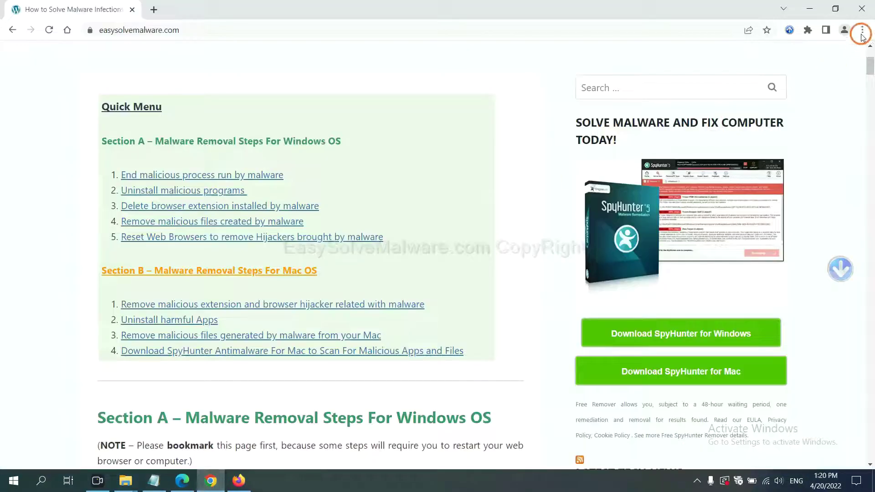
left_click(864, 30)
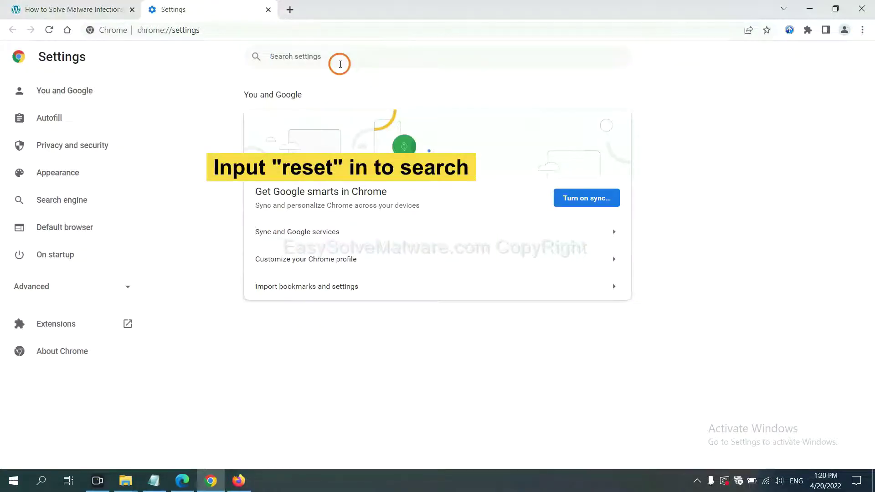
type("reset")
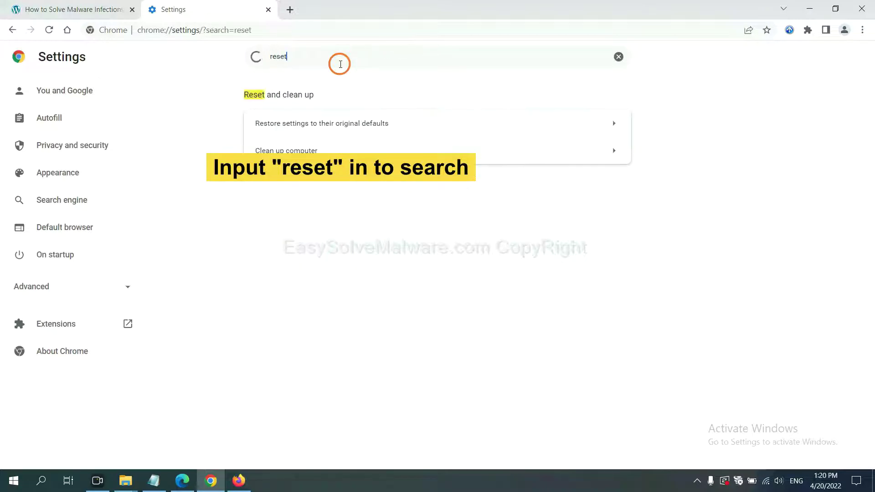
left_click(372, 123)
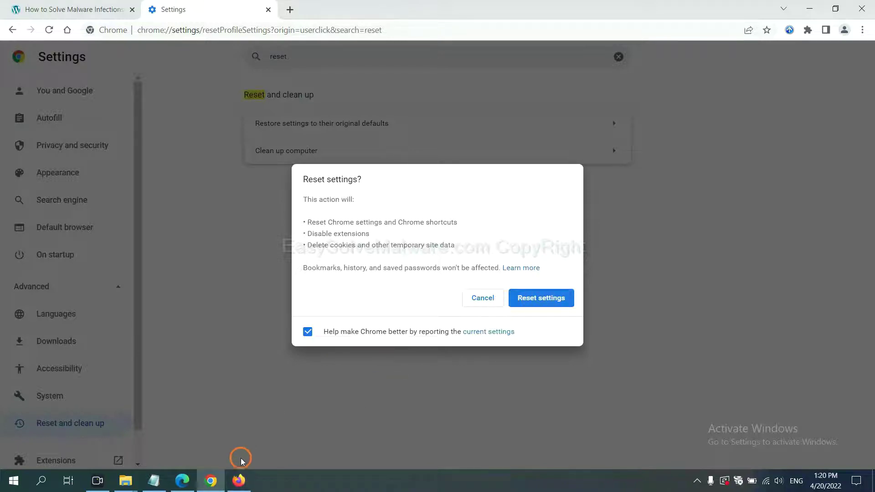
left_click(239, 478)
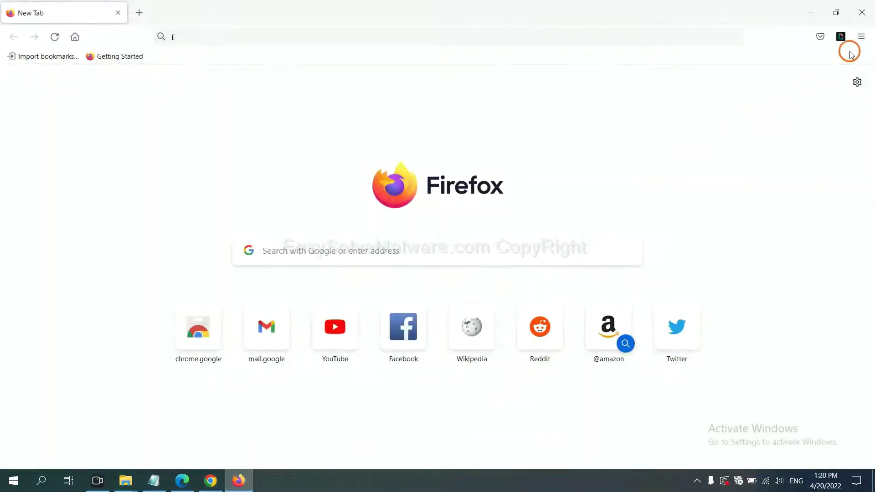
Step: Refresh Firefox to its default settings from the Troubleshooting Information page
left_click(861, 37)
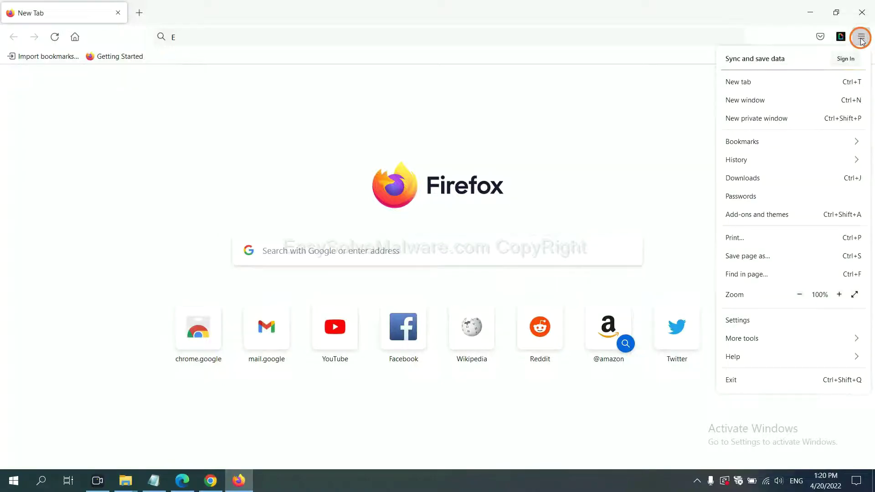
left_click(752, 354)
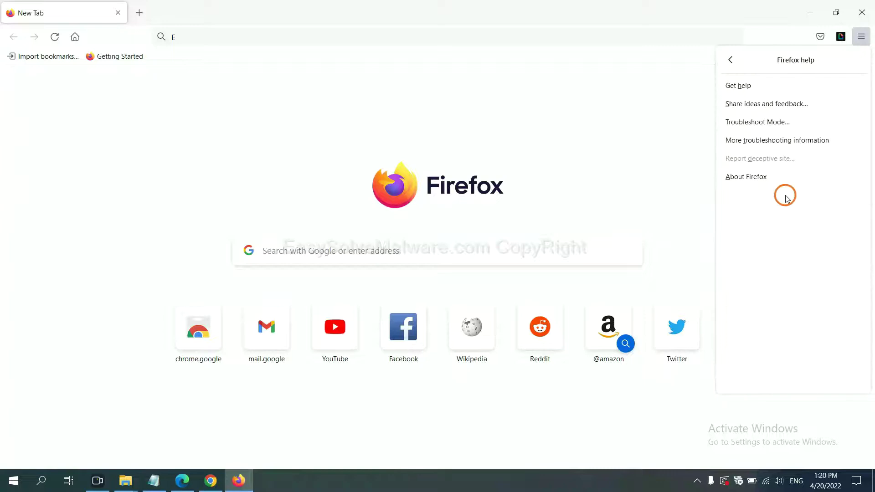
left_click(769, 141)
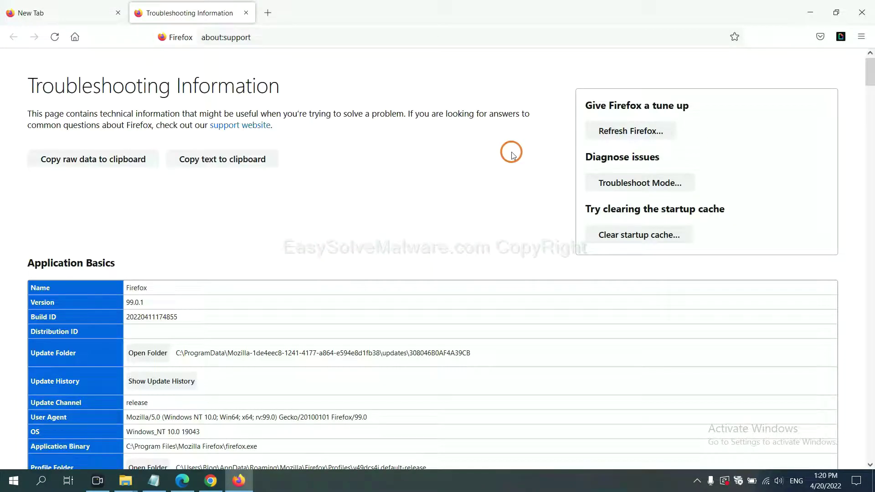
left_click(616, 136)
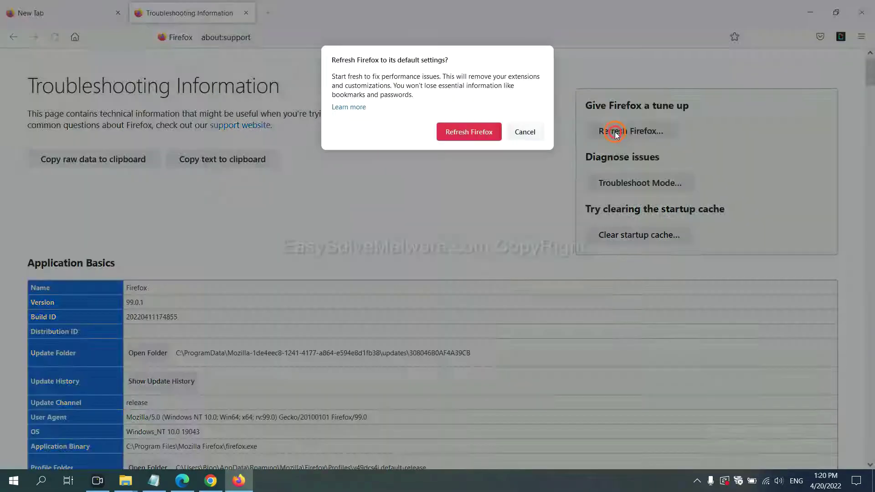
left_click(475, 136)
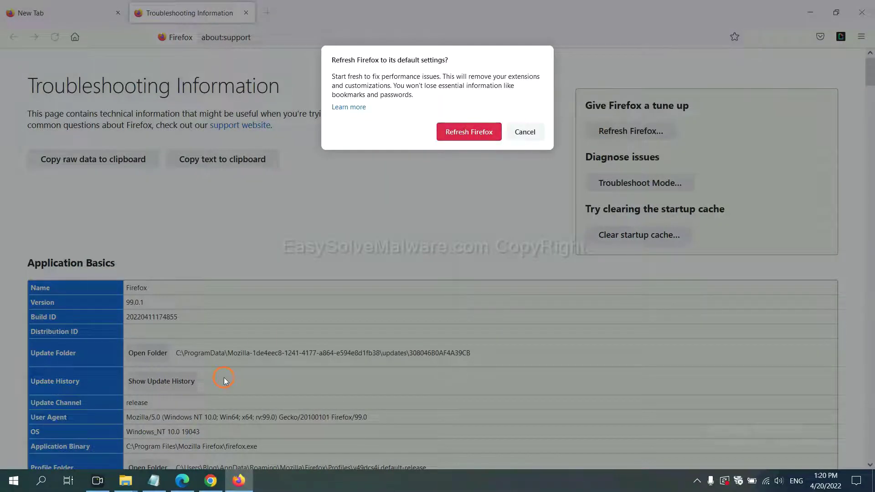
left_click(182, 482)
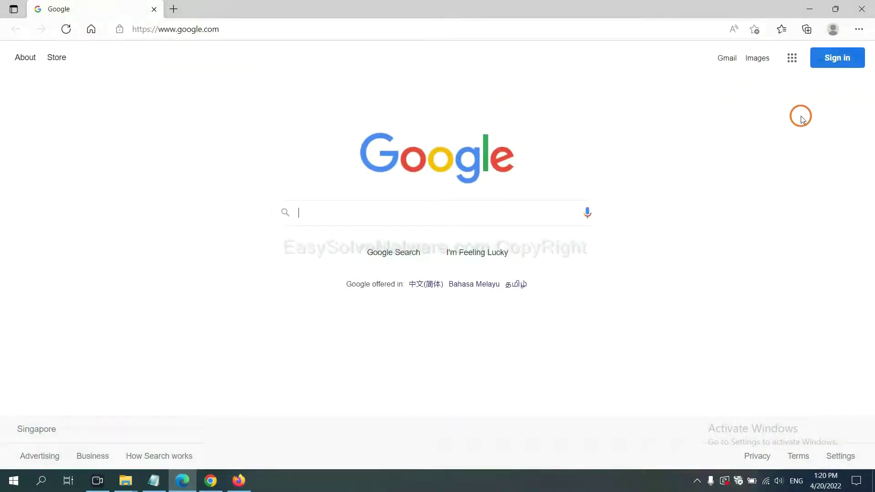
Step: Search Edge settings for 'reset' and request restoring settings to their default values
left_click(859, 29)
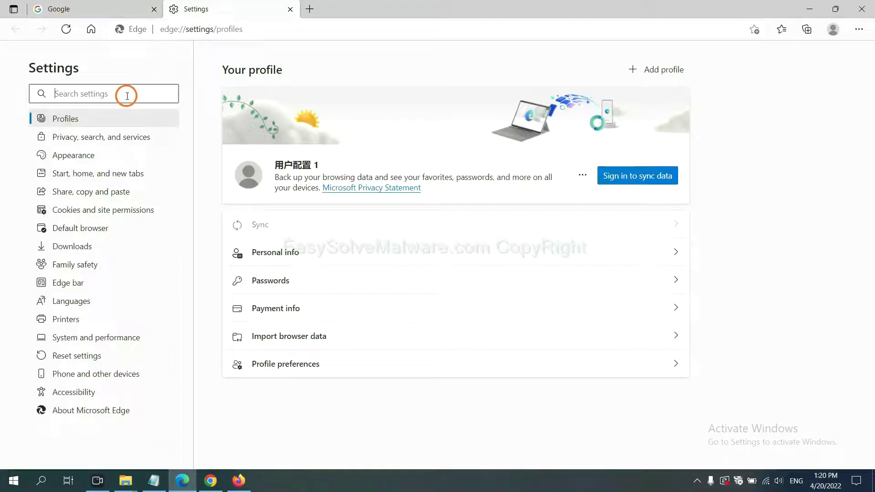
type("re")
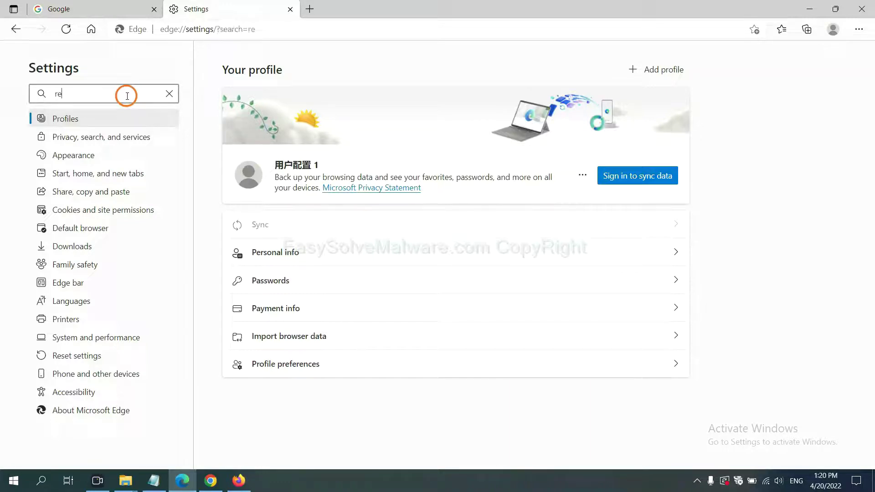
type("set")
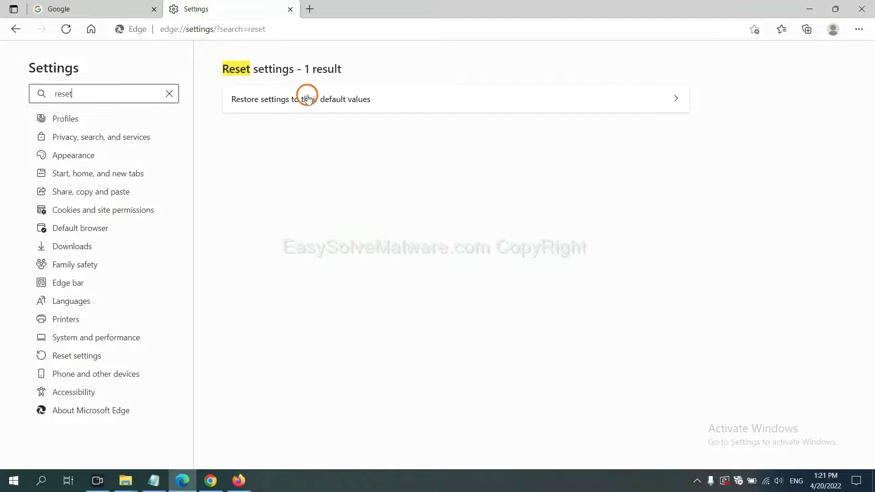
left_click(308, 99)
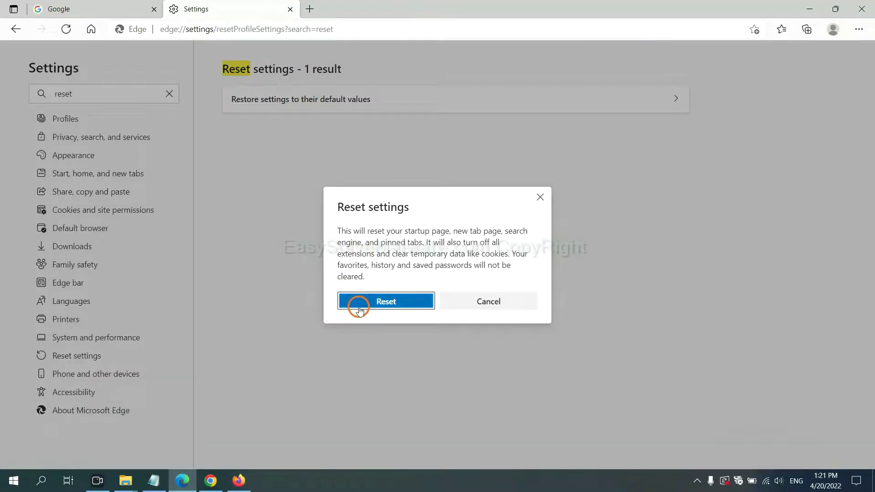